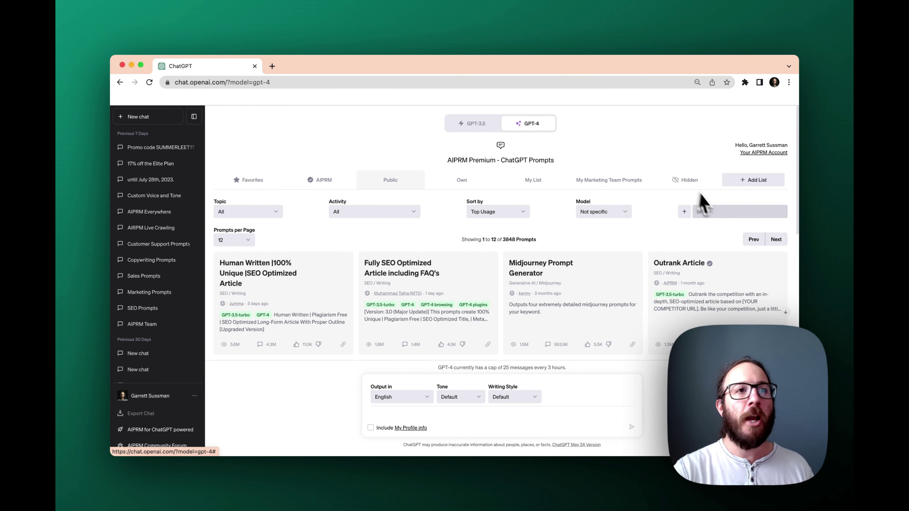
Search the public AIPRM prompts for "local".
left_click(703, 212)
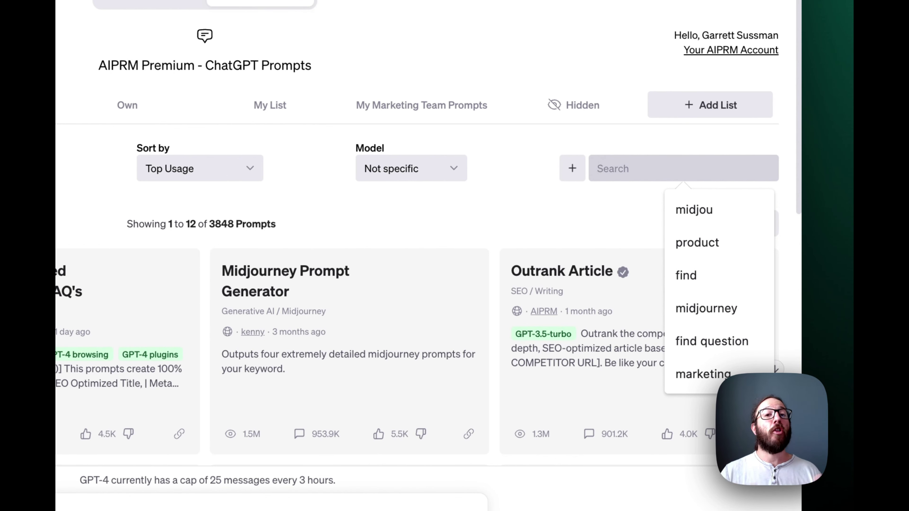
type("logo")
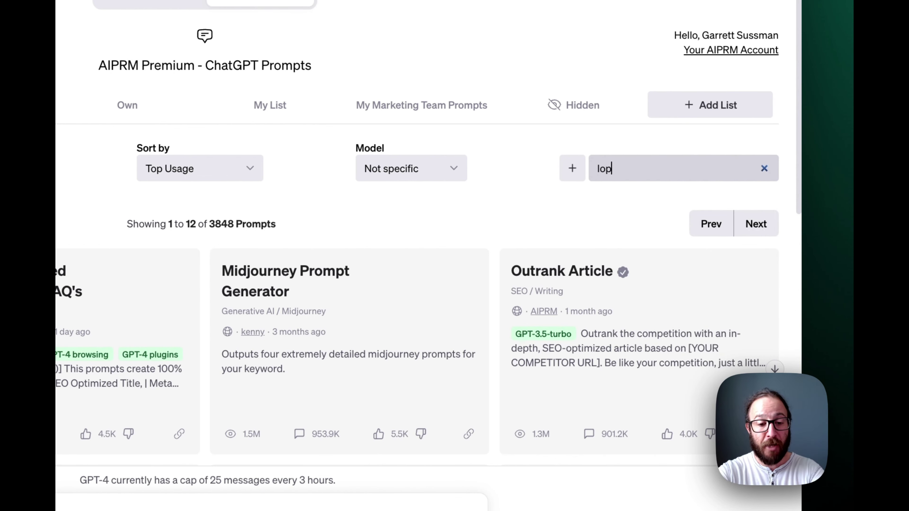
key("BackSpace")
key("BackSpace")
type("cal")
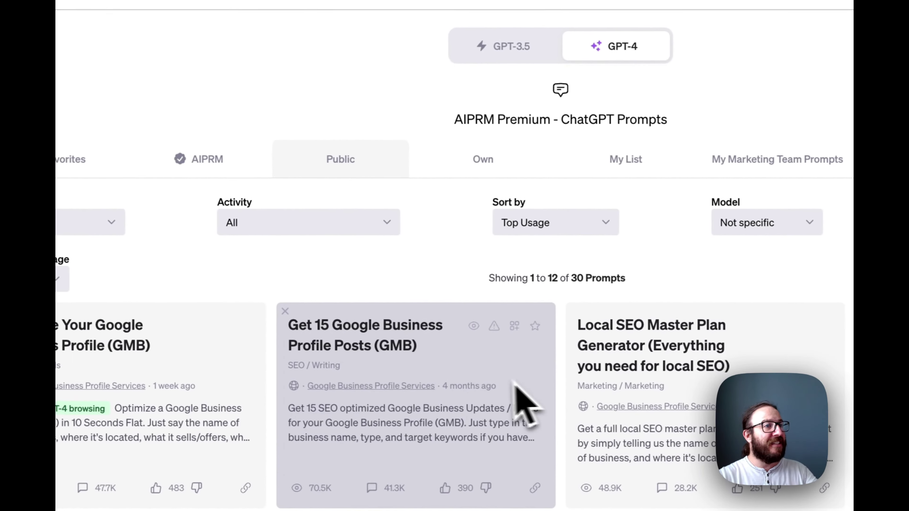
Select the "Generate a List of Content Ideas for a Local Business" prompt from the search results.
scroll(512, 405, "down", 6)
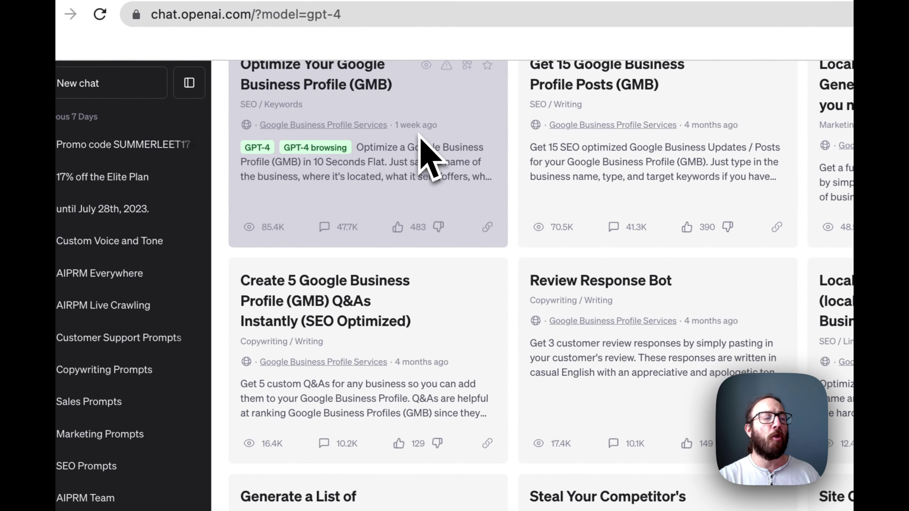
scroll(250, 143, "down", 5)
scroll(426, 158, "down", 2)
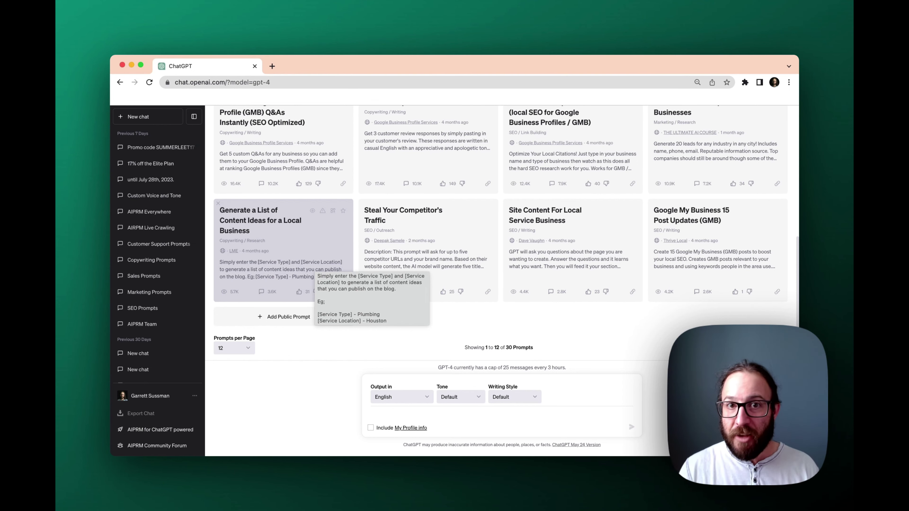
left_click(299, 253)
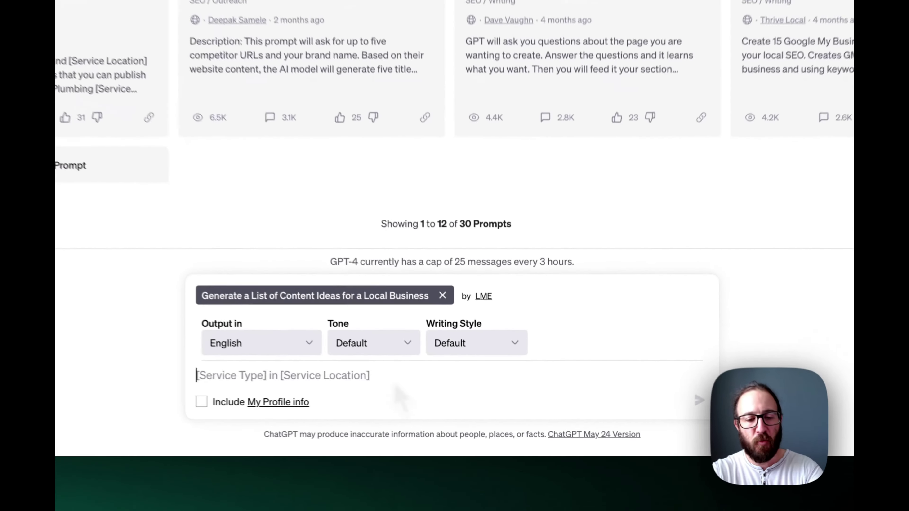
Run the selected prompt with the service and location "Toy Store in Northern Virginia".
type("Toy ")
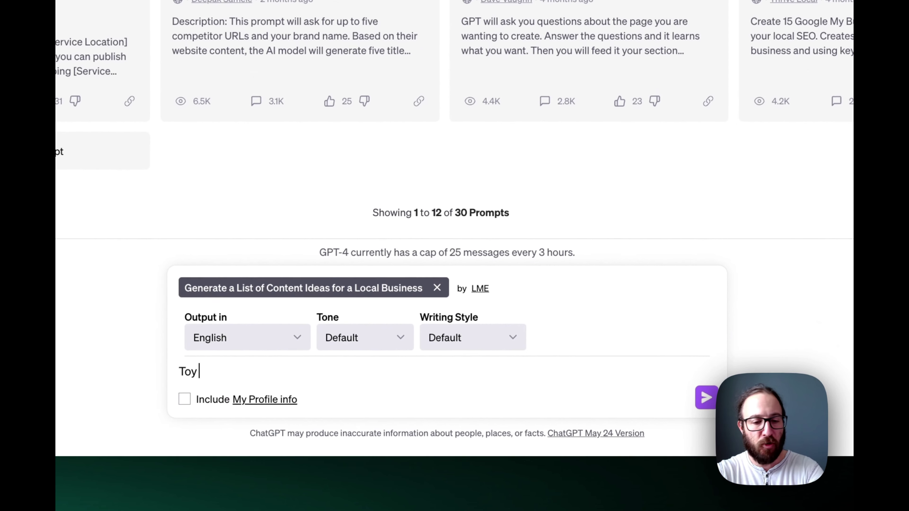
type("Store")
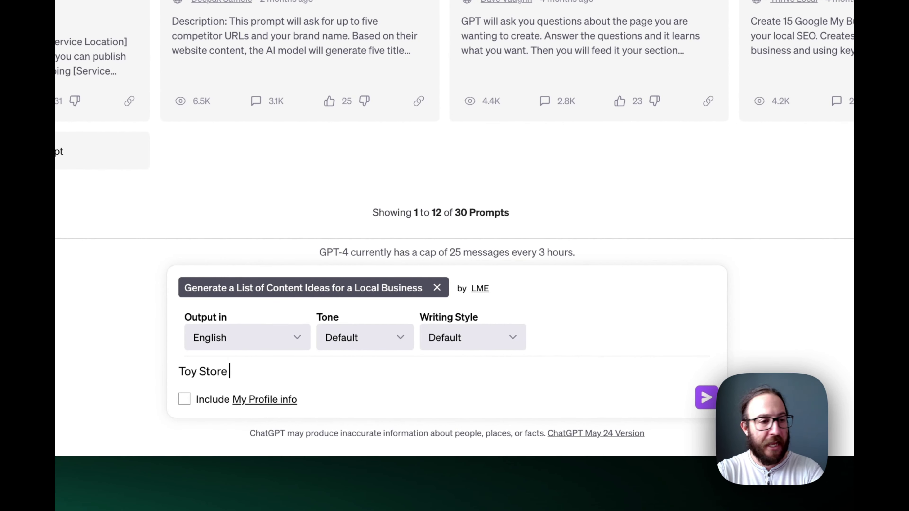
type(" in Nort")
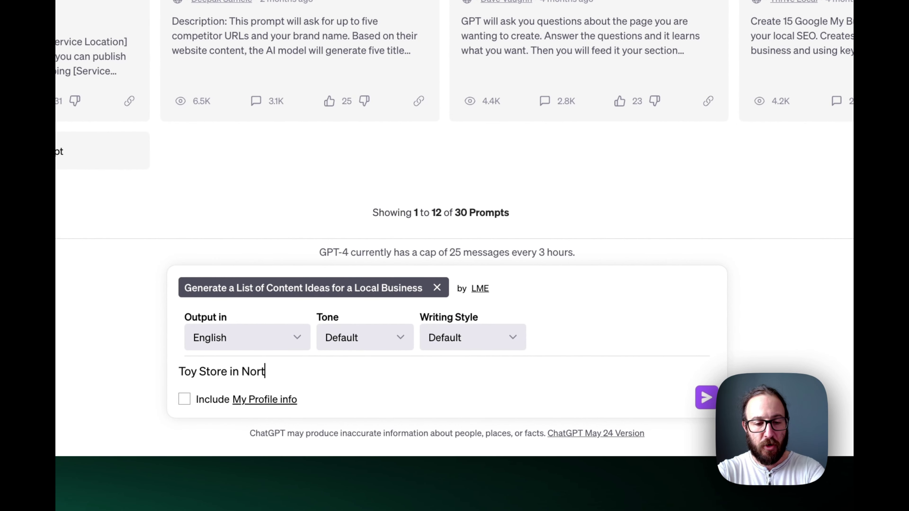
type("hern Virgi")
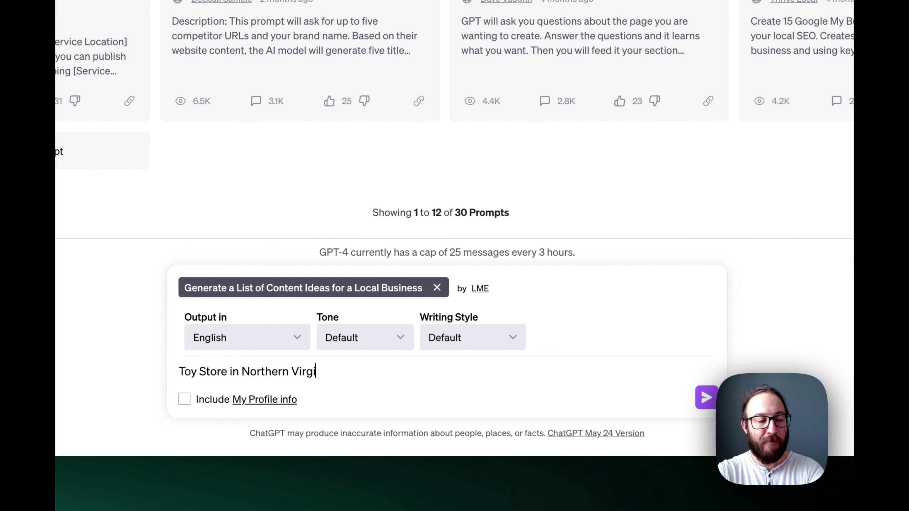
type("nia")
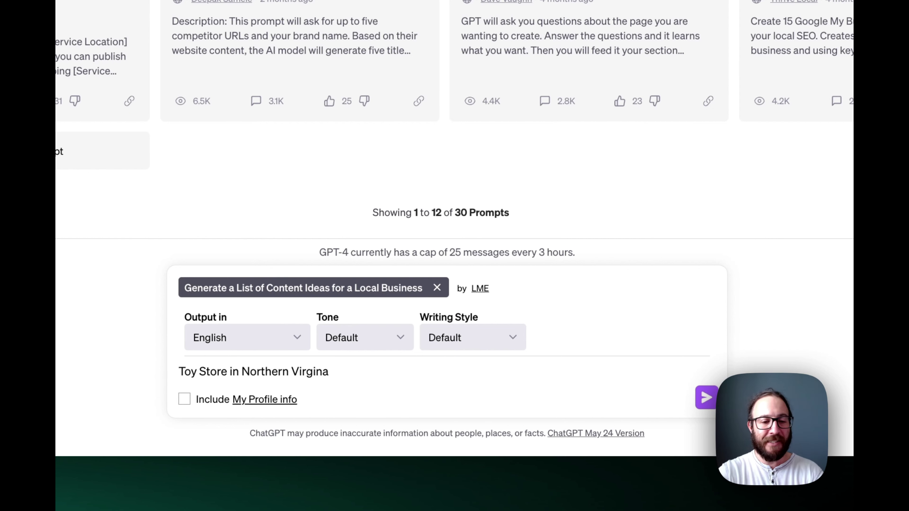
key("BackSpace")
type("ia")
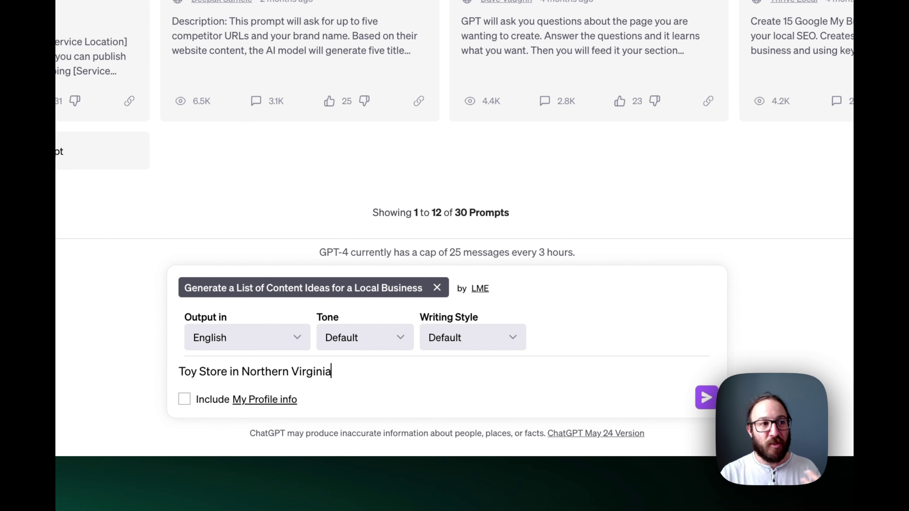
key("Return")
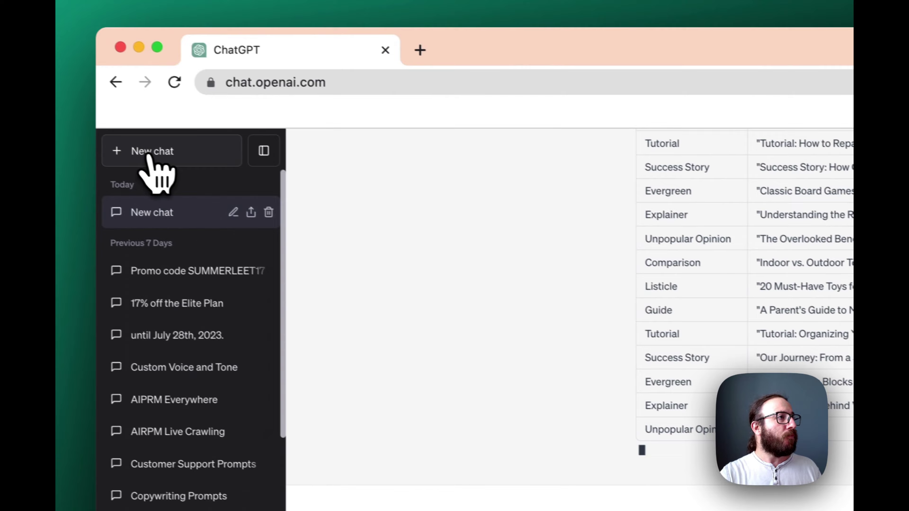
Start a new chat and search the public prompts for "target audience" in place of the previous search term.
left_click(146, 157)
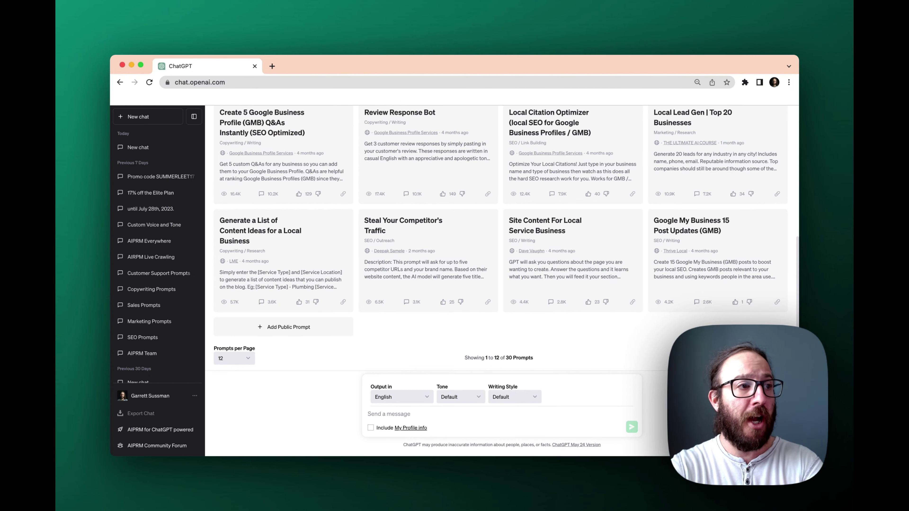
scroll(623, 304, "up", 10)
double_click(735, 206)
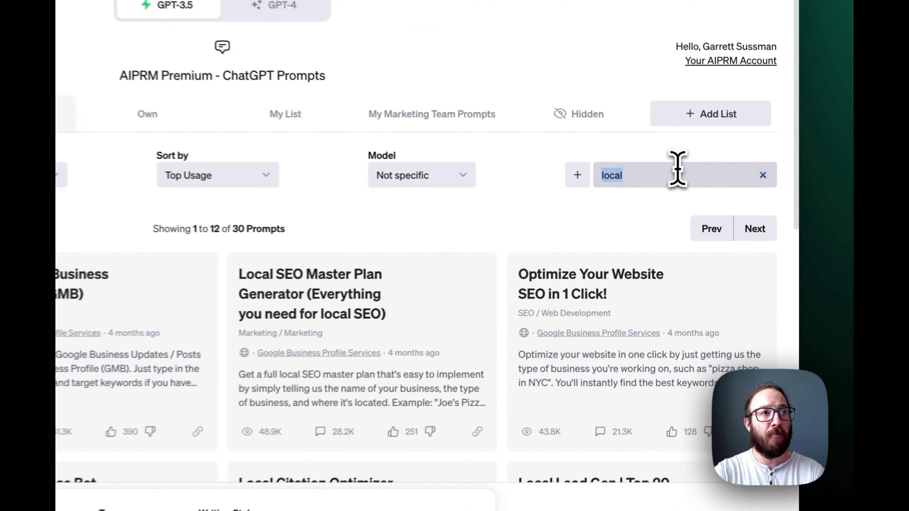
key("BackSpace")
type("target a")
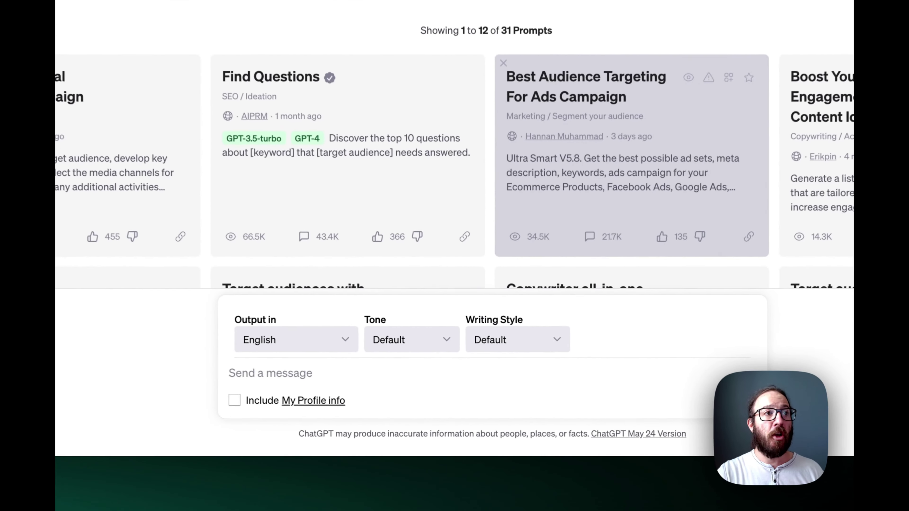
Run the "Best Audience Targeting For Ads Campaign" prompt with "Blue sweater in Minnesota".
left_click(689, 174)
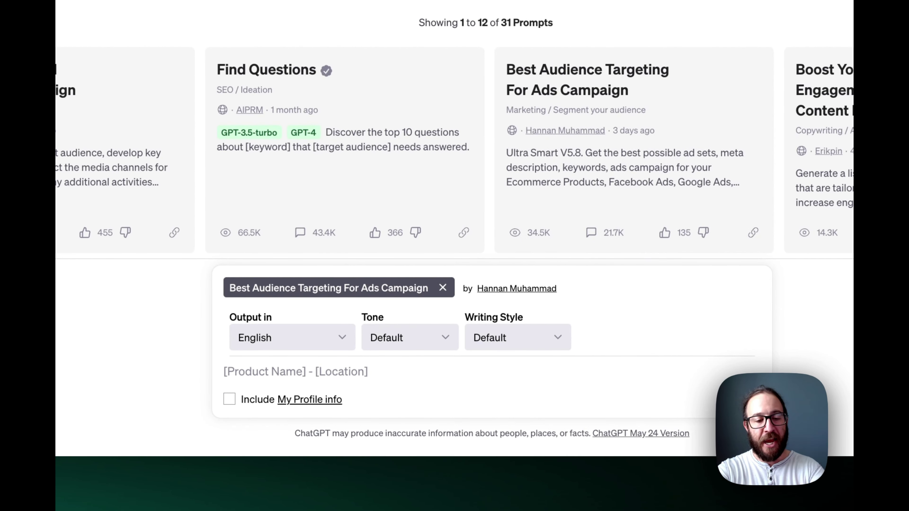
type("Blue sweater in Minnesota")
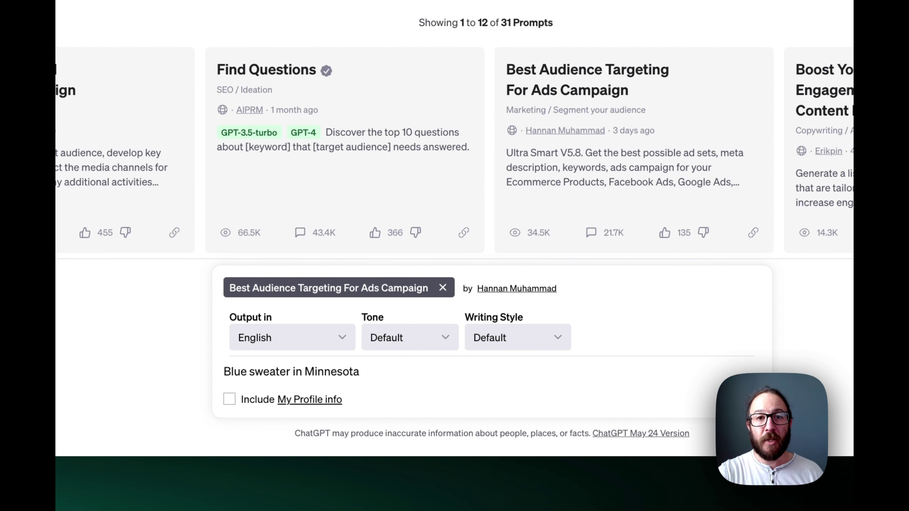
key("Return")
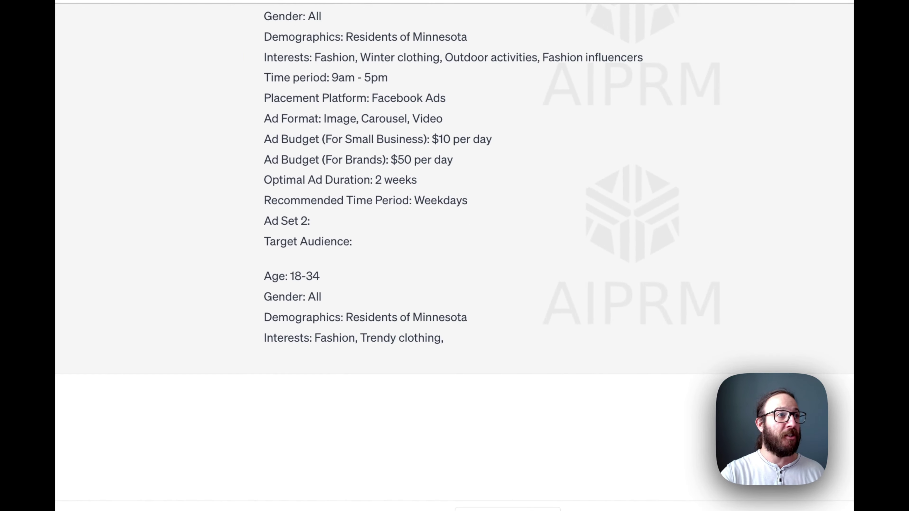
Review the target audiences, placement platforms and ad budgets in the generated ad sets.
scroll(385, 309, "up", 10)
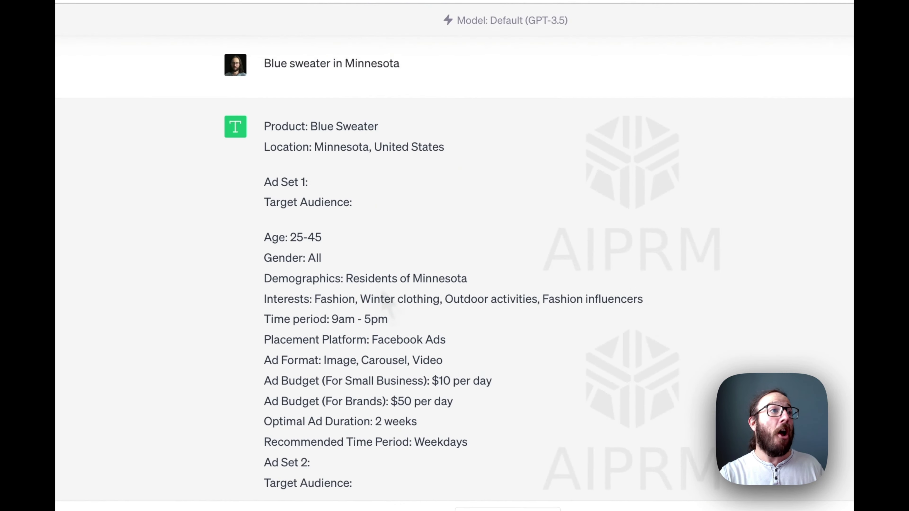
scroll(386, 306, "down", 3)
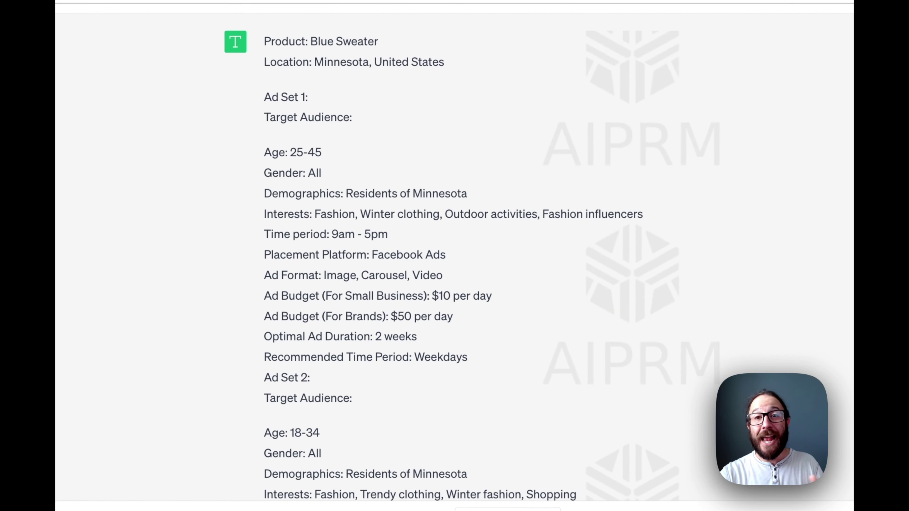
scroll(454, 253, "down", 1)
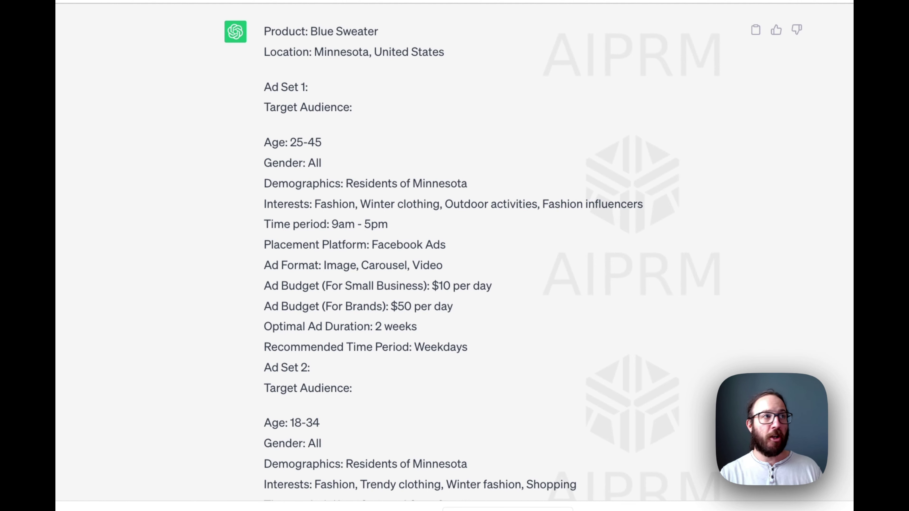
scroll(455, 253, "down", 2)
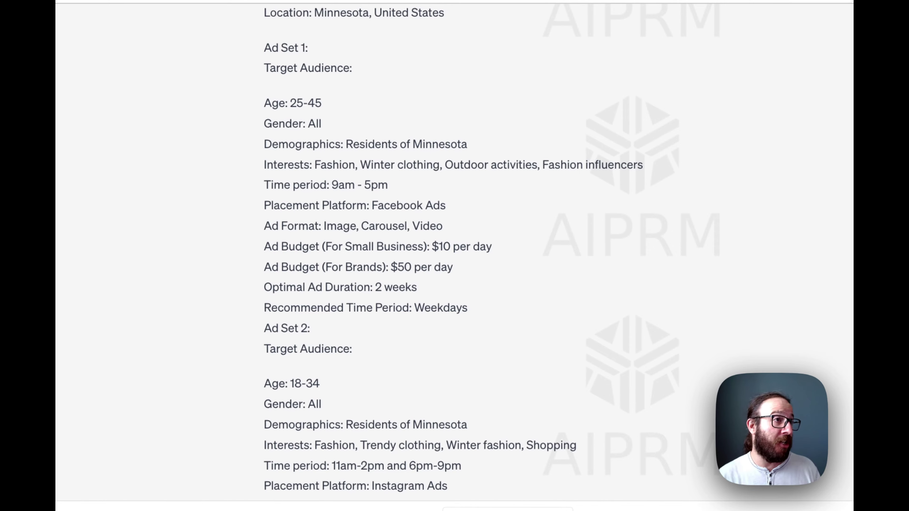
scroll(397, 342, "down", 5)
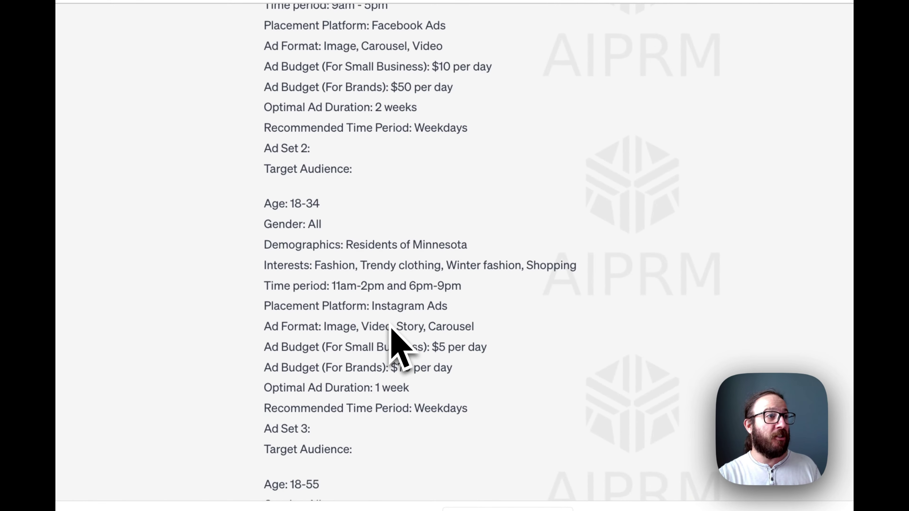
scroll(391, 344, "down", 9)
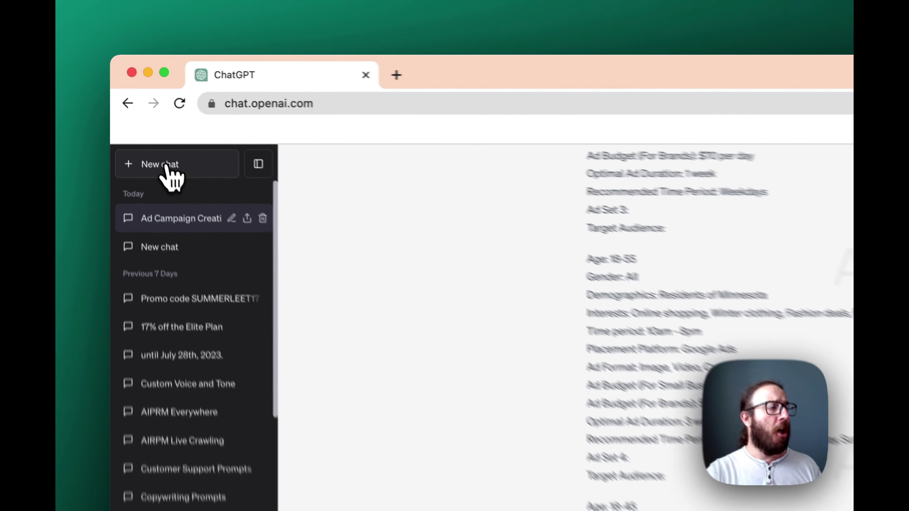
Start a new chat and search the public prompts for "social media" in place of the previous search term.
left_click(147, 118)
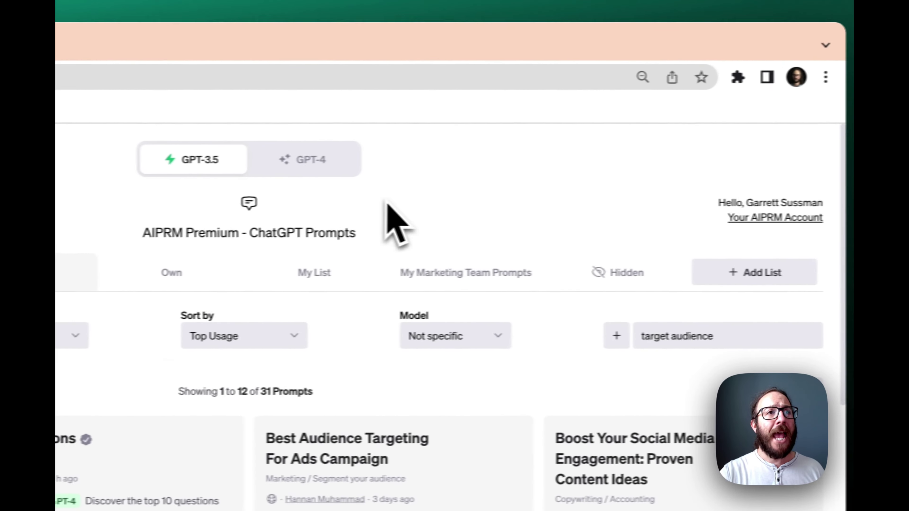
triple_click(722, 336)
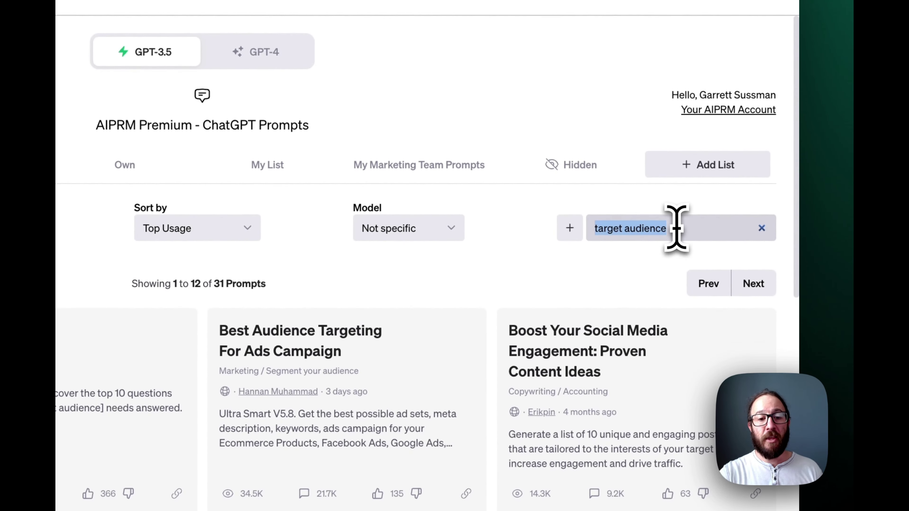
type("social media")
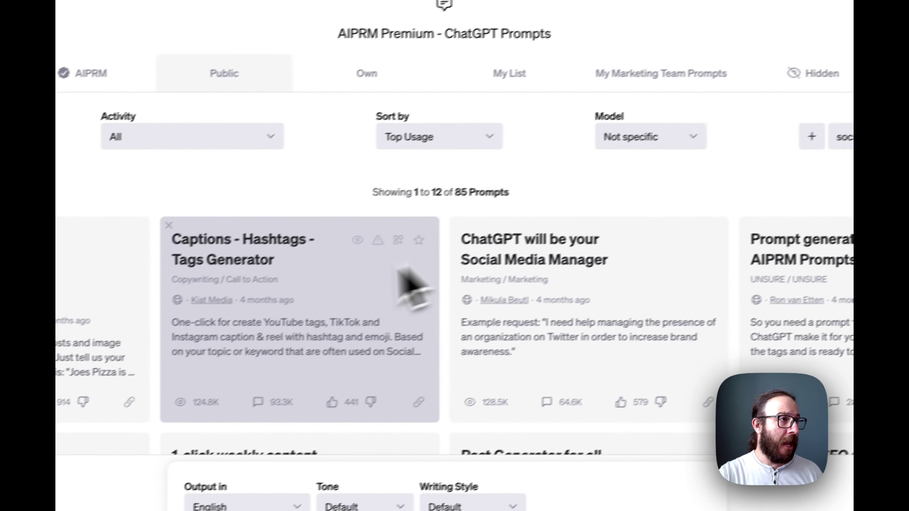
Select the "Boost Your Social Media Engagement: Proven Content Ideas" prompt from the search results.
scroll(154, 369, "down", 5)
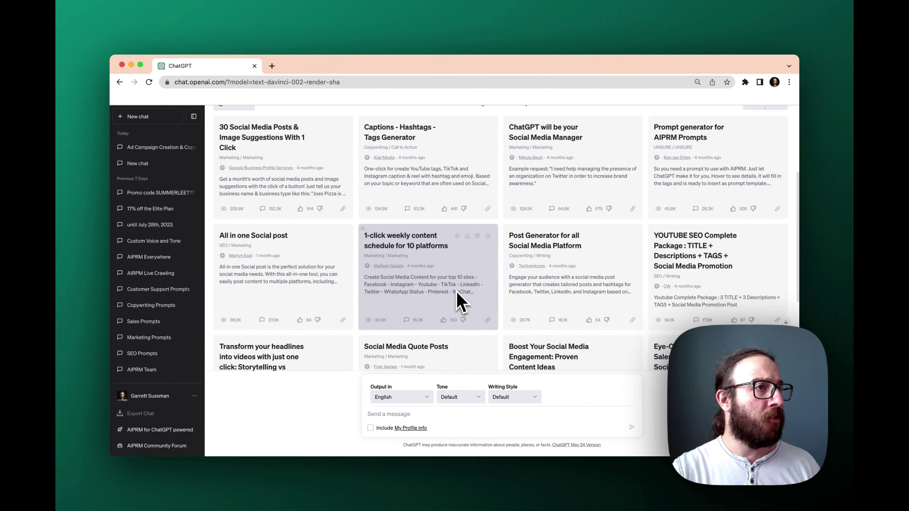
scroll(408, 419, "down", 2)
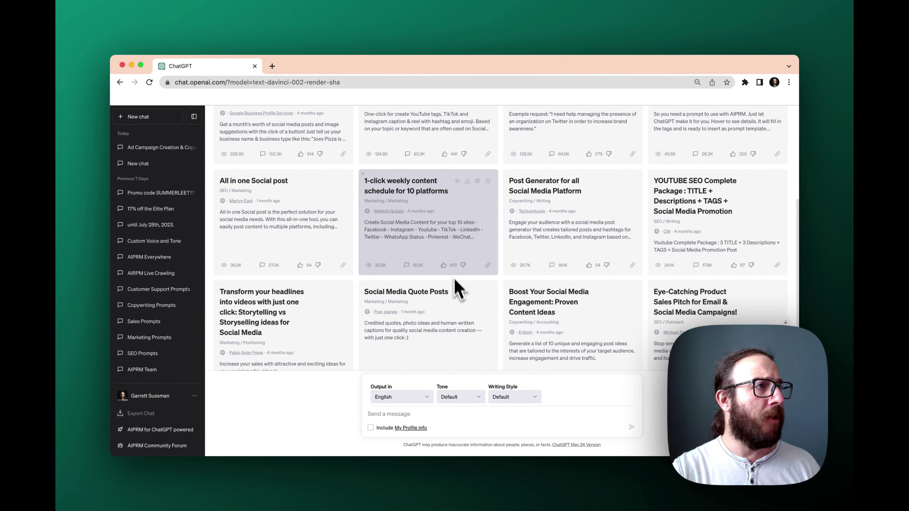
scroll(558, 231, "down", 1)
scroll(558, 224, "down", 2)
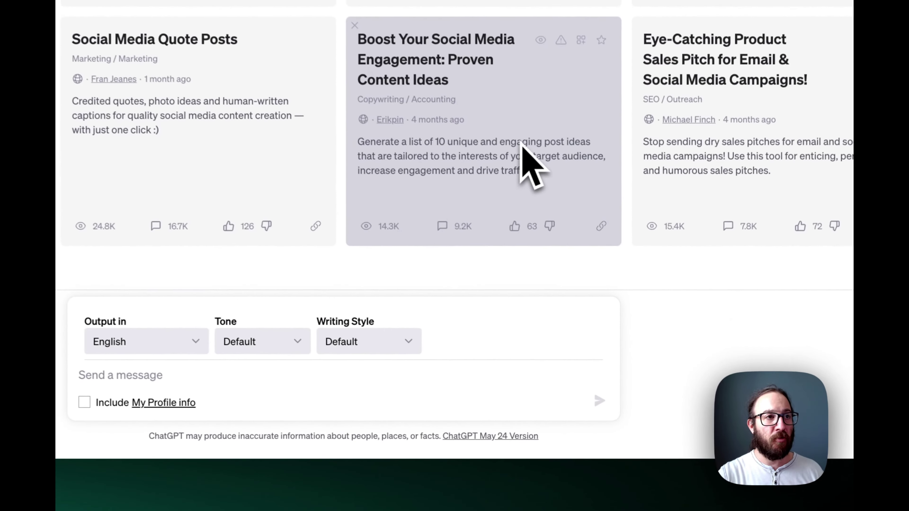
left_click(591, 303)
left_click(392, 369)
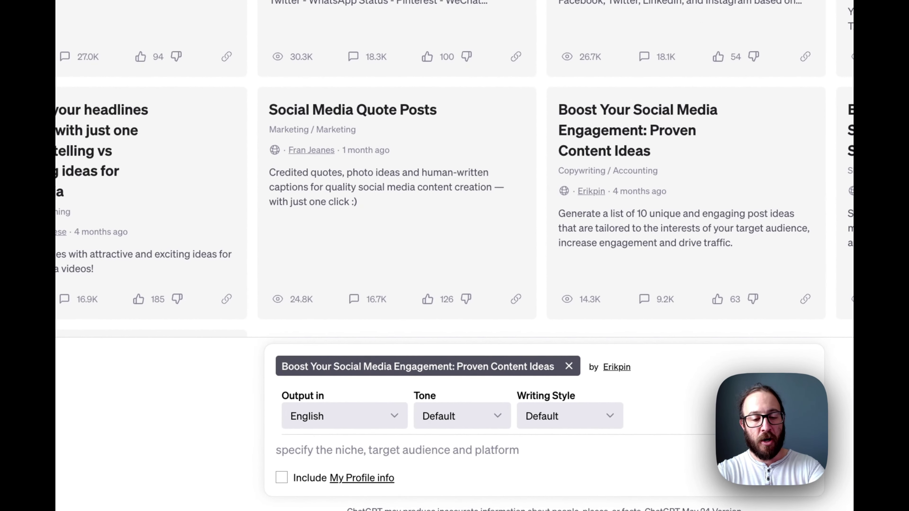
Run the selected prompt with "Electronics seller in Detroit Facebook" and view the generated posts from the start.
type("Electronics seller in Detroit")
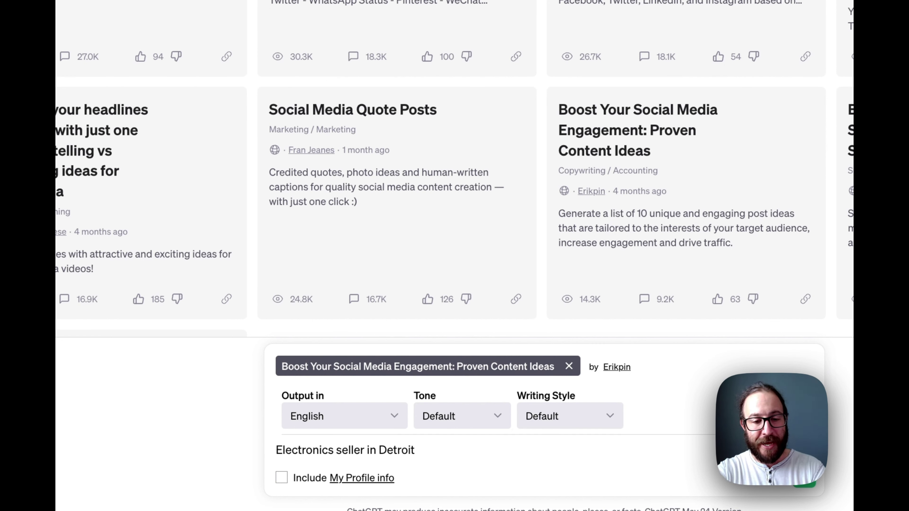
key("Return")
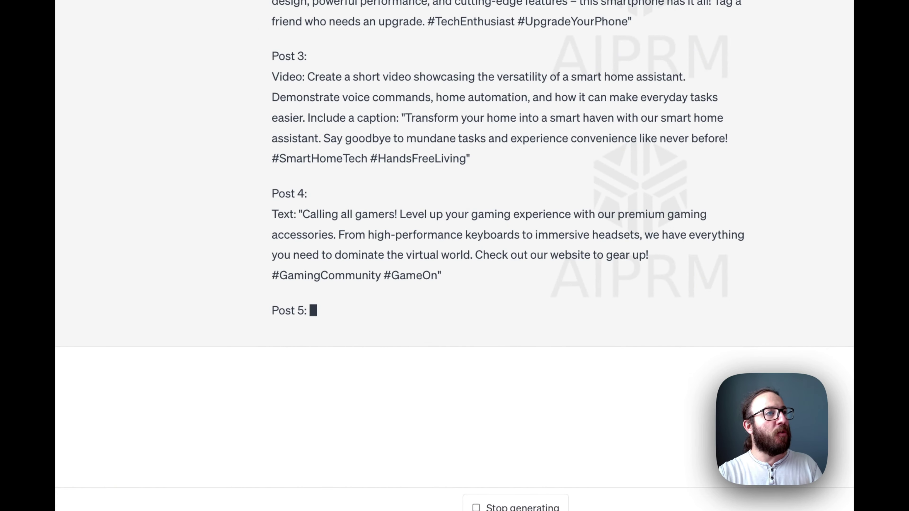
scroll(322, 353, "up", 10)
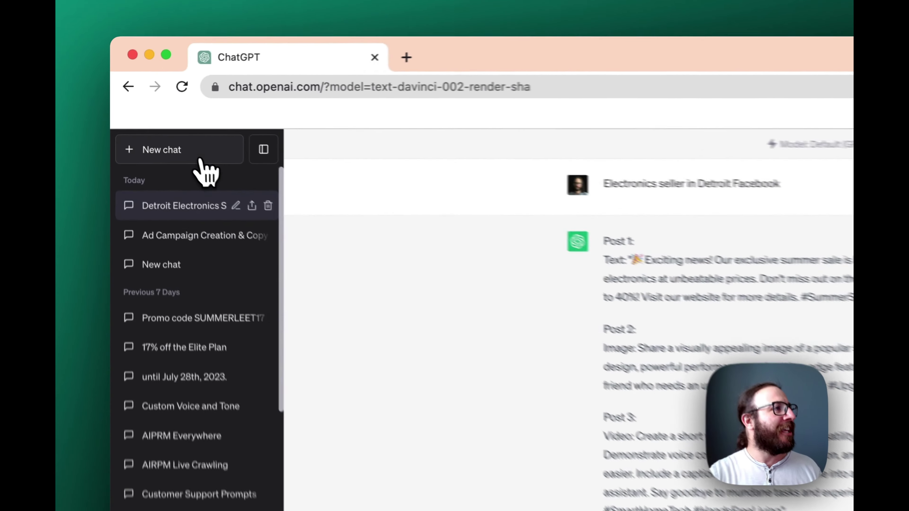
Start a new chat and clear the search term from the public prompts list.
left_click(158, 120)
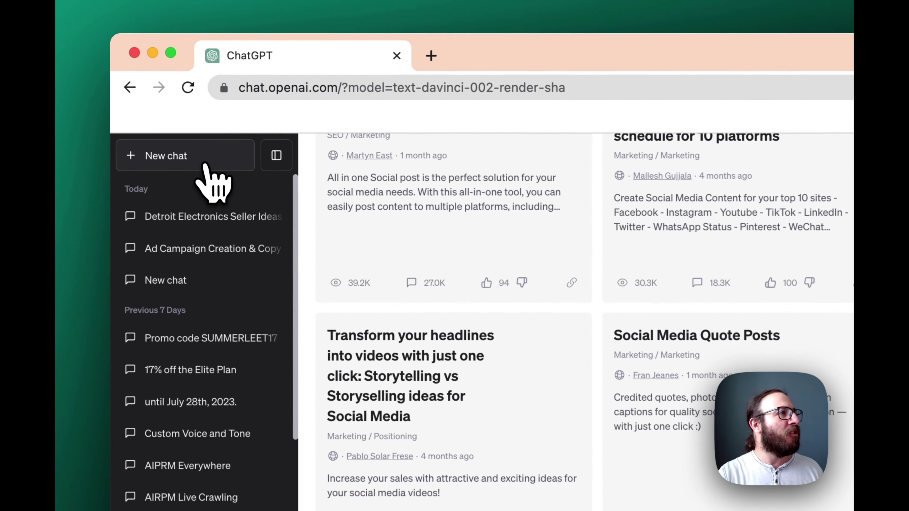
scroll(416, 304, "up", 5)
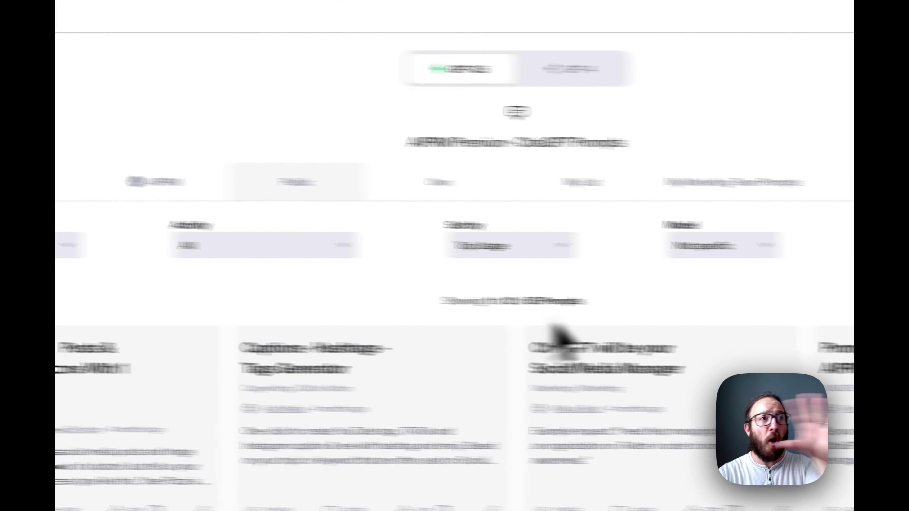
triple_click(631, 227)
key("BackSpace")
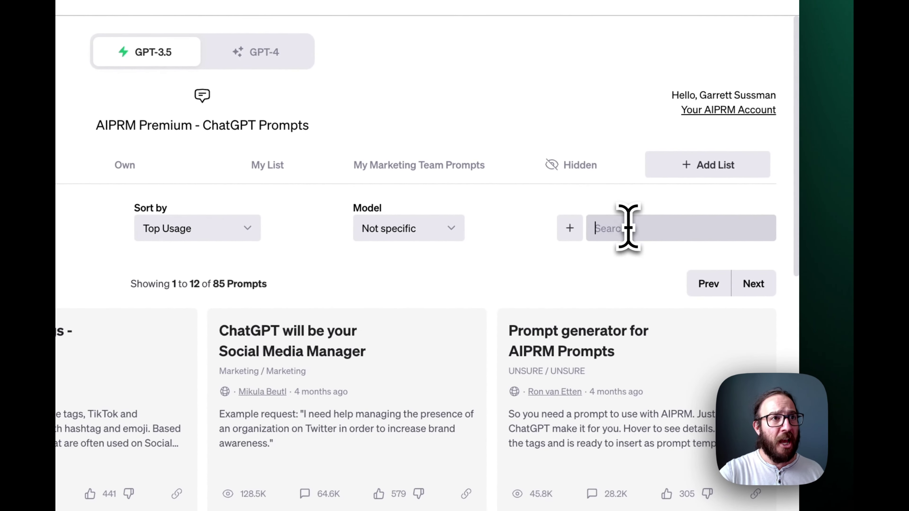
Examine the available Topic and Activity filter options for the public prompts, leaving both filters set to All.
left_click(280, 231)
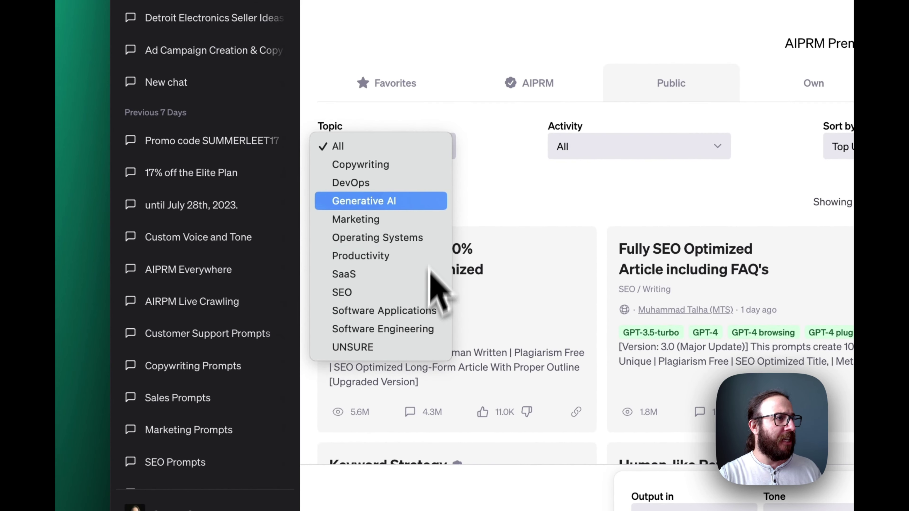
left_click(610, 145)
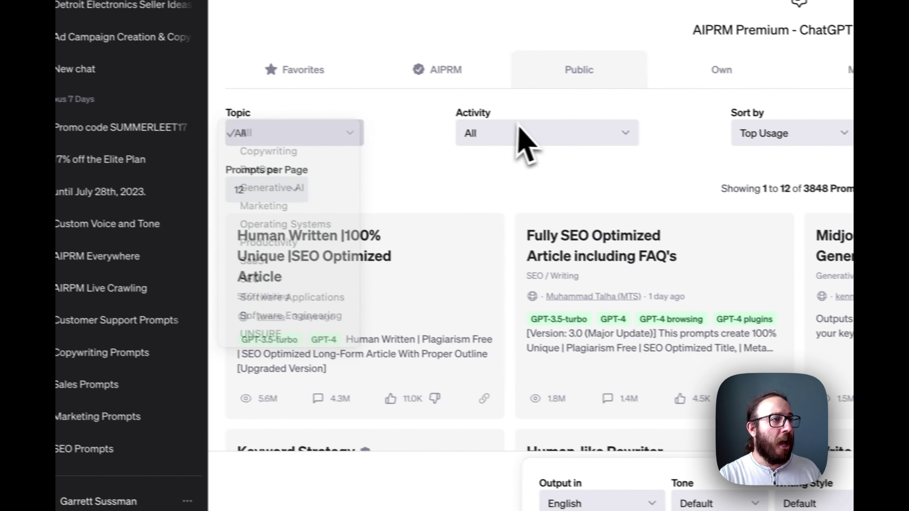
left_click(624, 145)
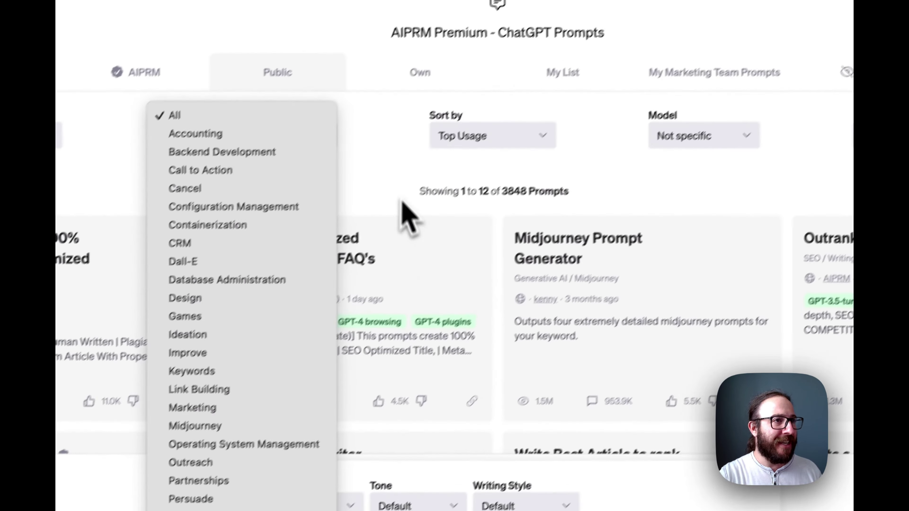
left_click(669, 182)
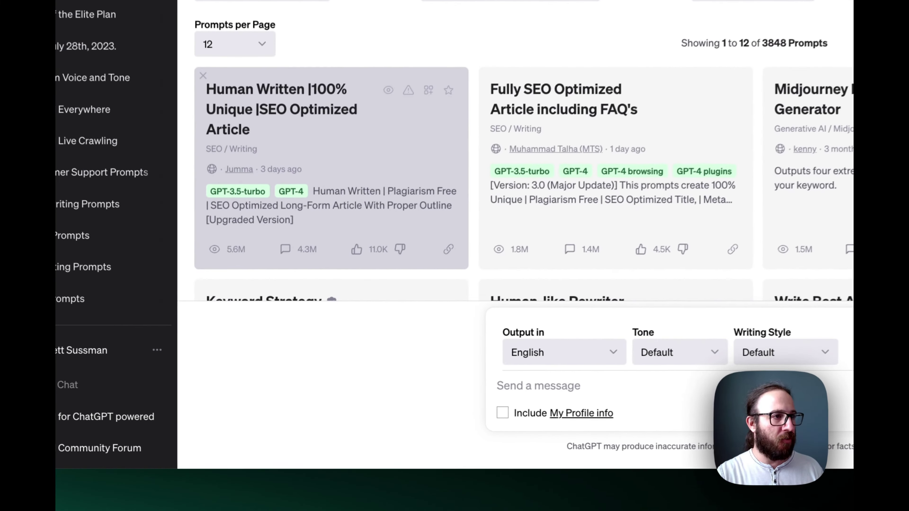
Select the "Human Written |100% Unique |SEO Optimized Article" prompt from the public prompts.
left_click(282, 299)
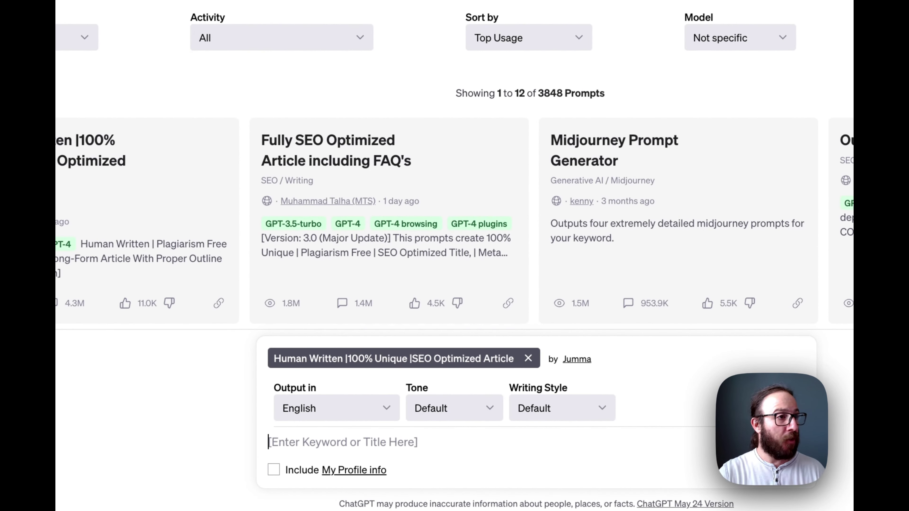
type("Pla")
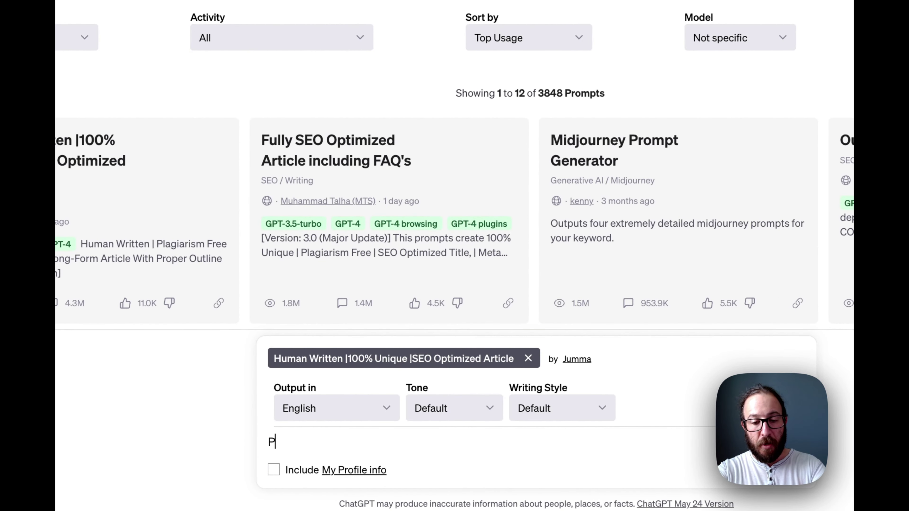
key("BackSpace")
key("BackSpace")
key("BackSpace")
Run the selected article prompt with "Buy Vegetable garden near me" and view the generated article outline.
type("B")
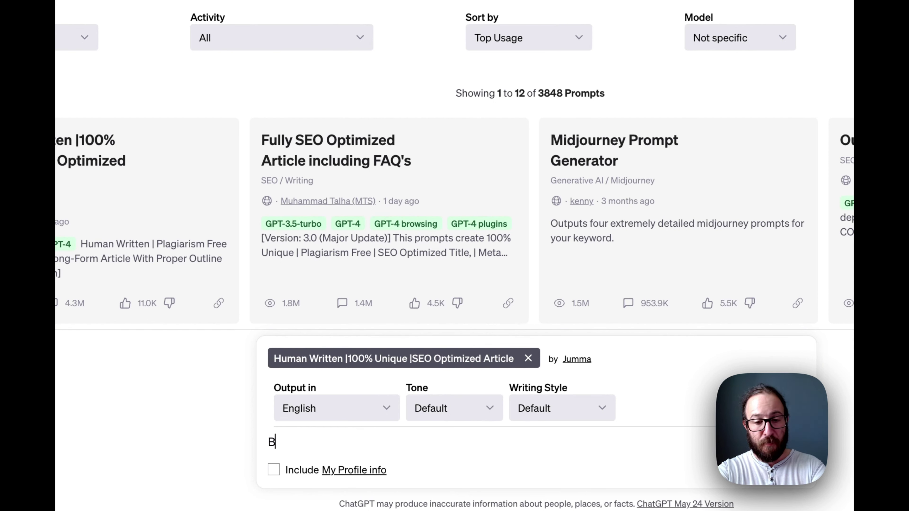
type("uy Vege")
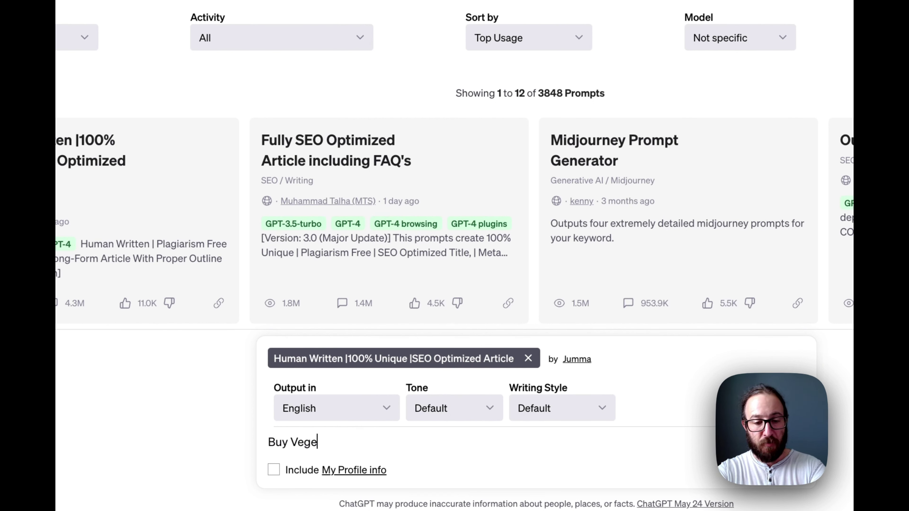
type("table ")
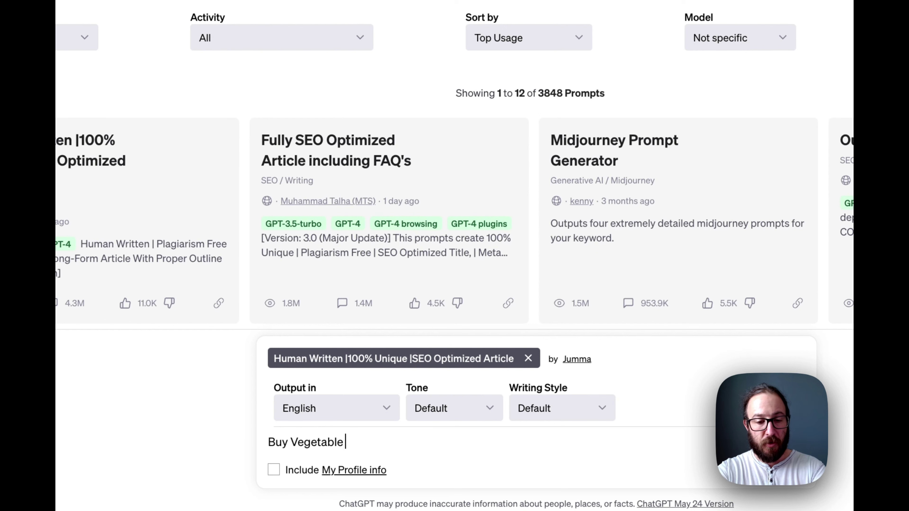
type("garden near me")
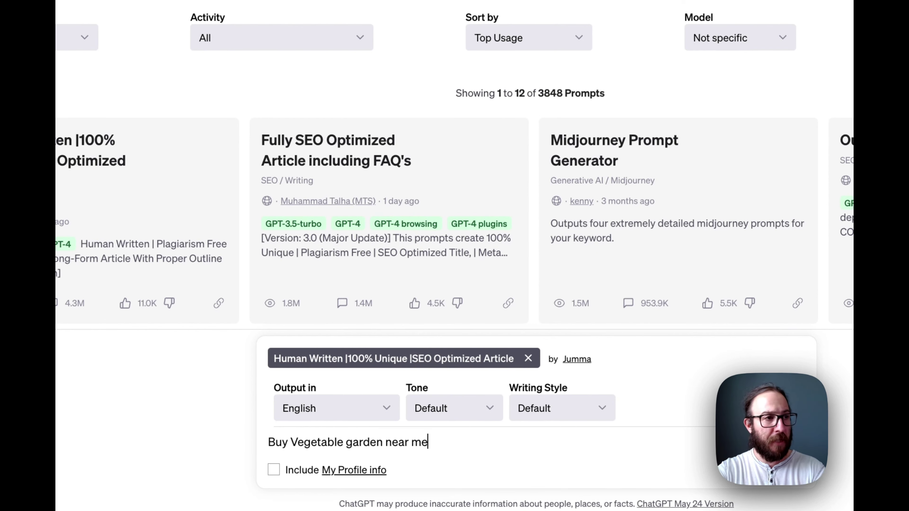
key("Return")
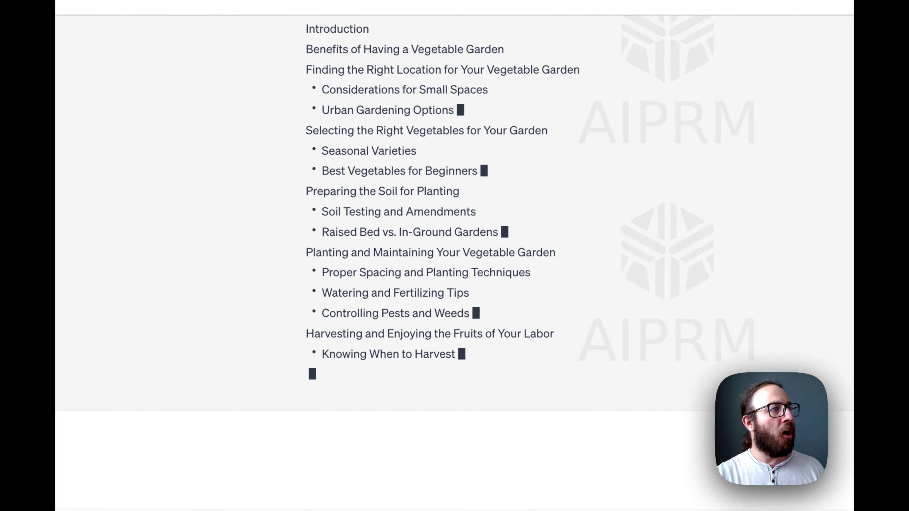
scroll(336, 393, "up", 5)
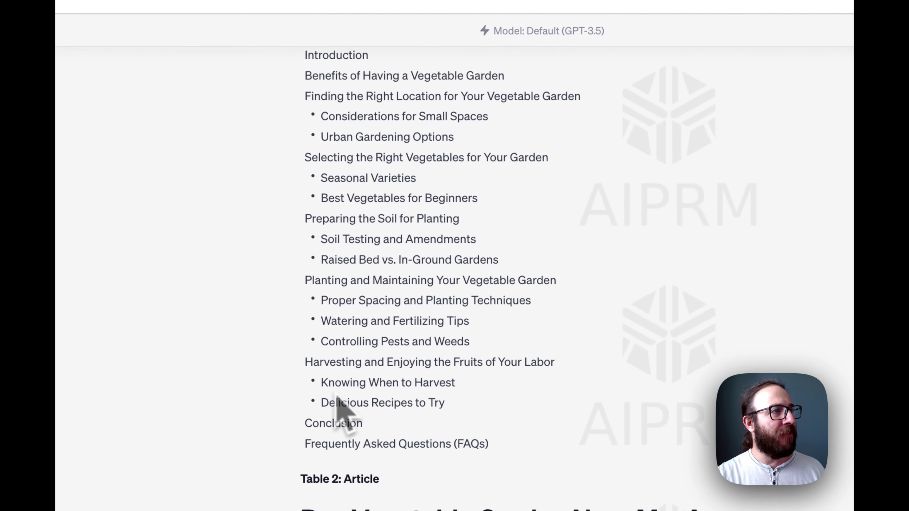